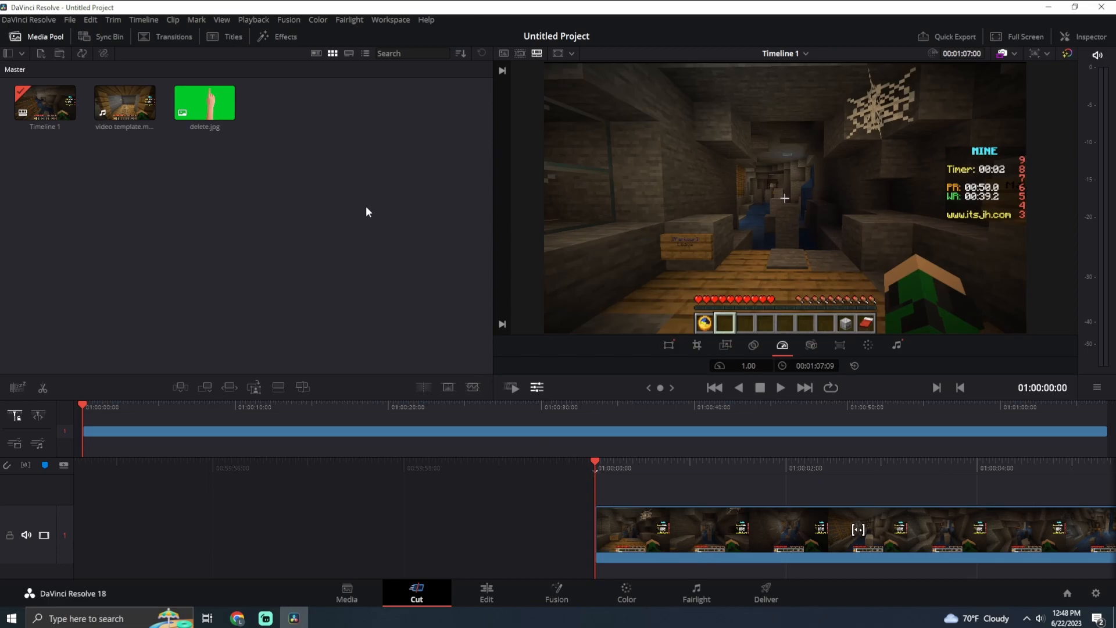
# Place delete.jpg on a new track above the gameplay clip at the start of the timeline
pyautogui.moveTo(205, 100); pyautogui.dragTo(600, 483)
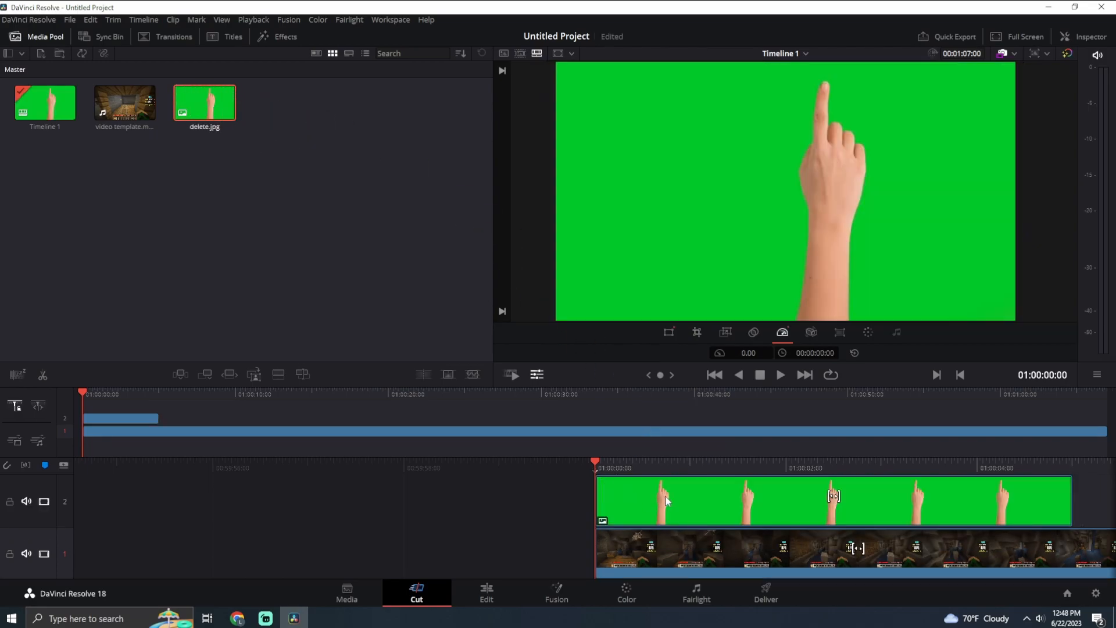
pyautogui.click(656, 501)
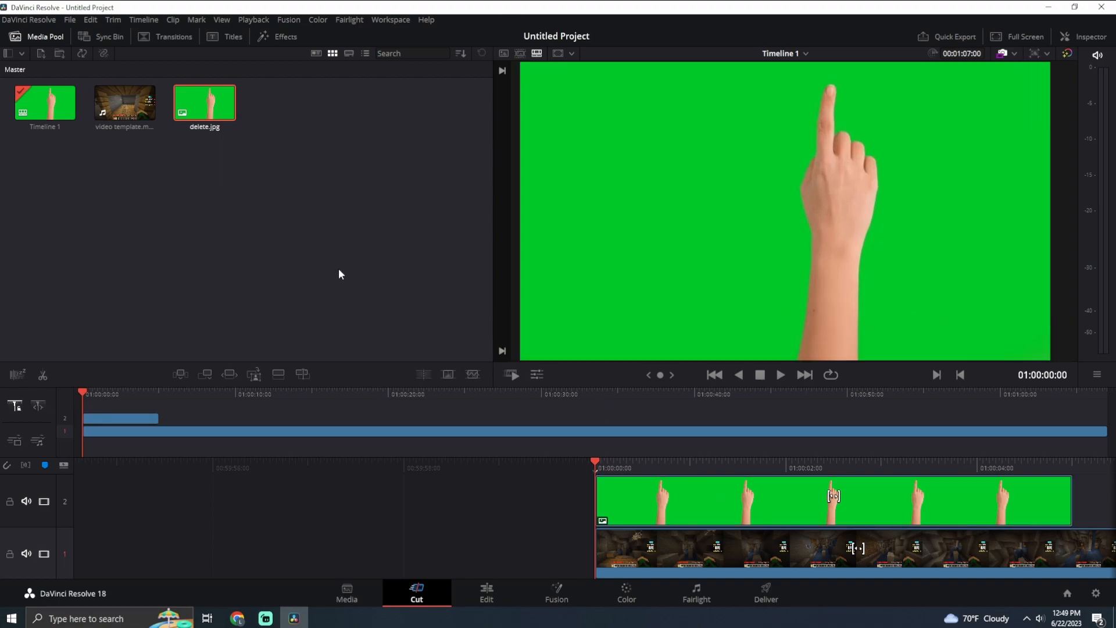
pyautogui.click(340, 274)
# Find the 3D Keyer effect by searching "3d keyer" and among the favourites, and apply it to the delete.jpg clip
pyautogui.click(294, 37)
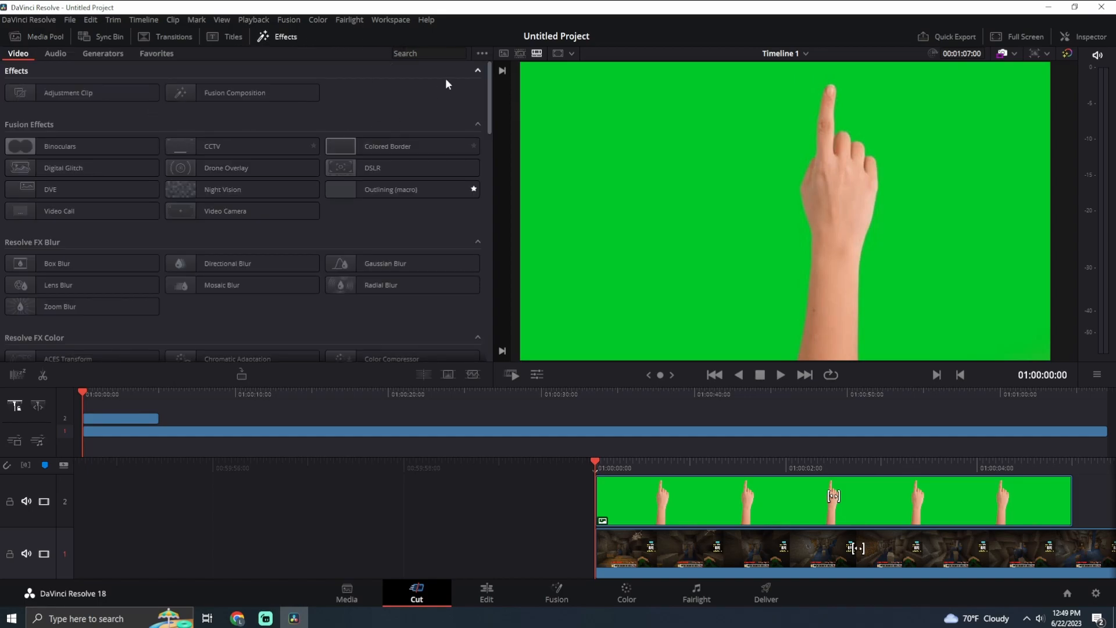
pyautogui.click(416, 54)
pyautogui.write('3d')
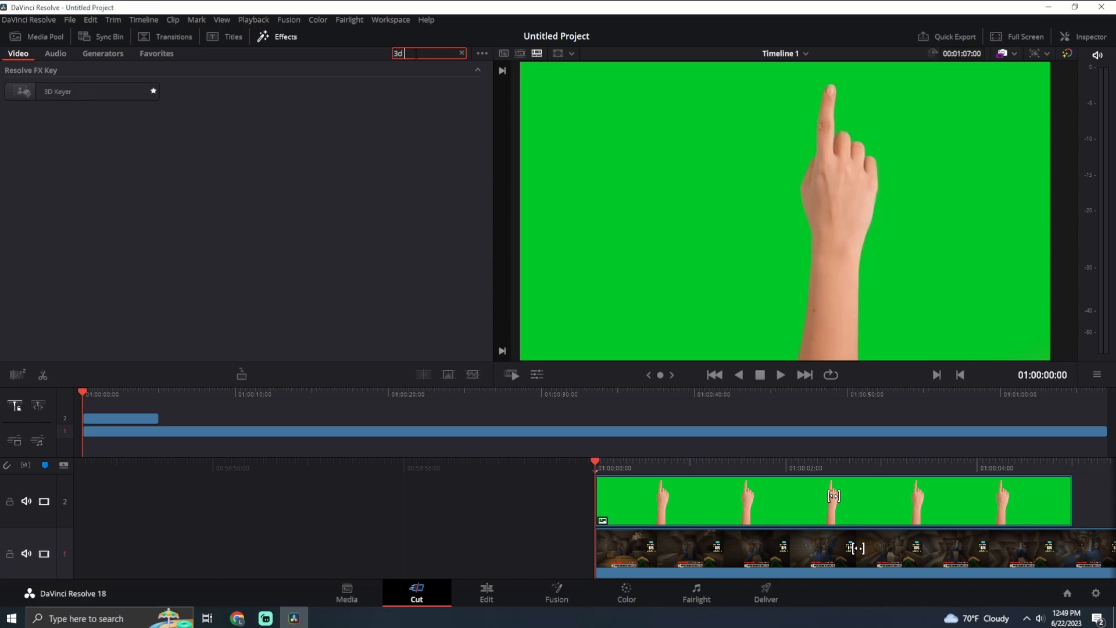
pyautogui.write(' keyer')
pyautogui.click(158, 56)
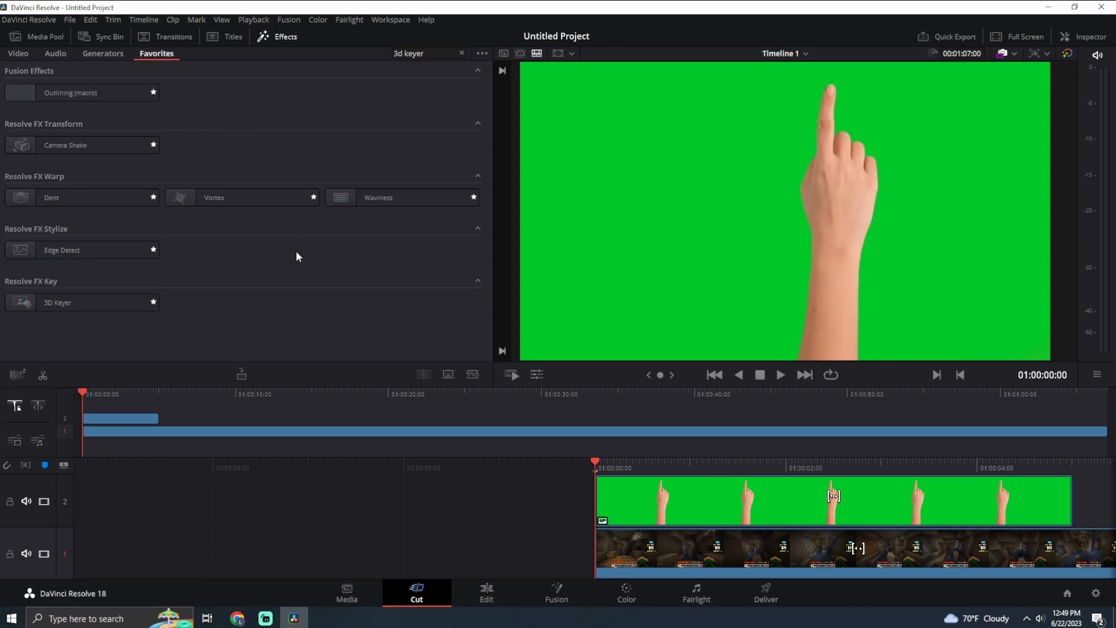
pyautogui.moveTo(62, 304); pyautogui.dragTo(738, 493)
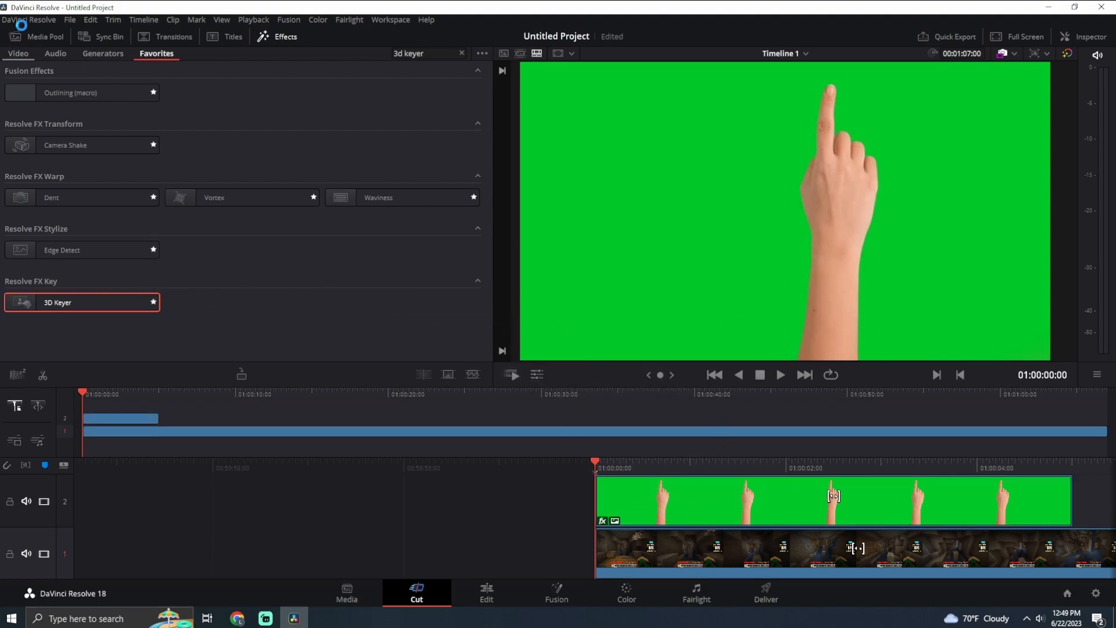
pyautogui.click(34, 34)
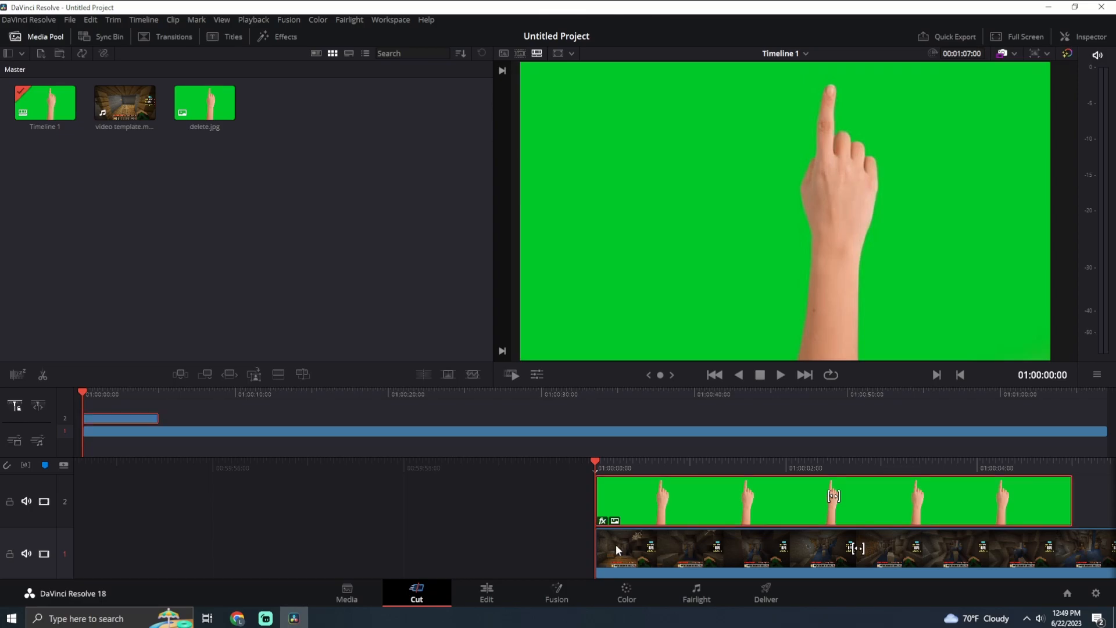
# Bring up the delete.jpg clip's 3D Keyer settings on the Edit page and set the viewer's on-screen controls to Open FX Overlay
pyautogui.click(506, 599)
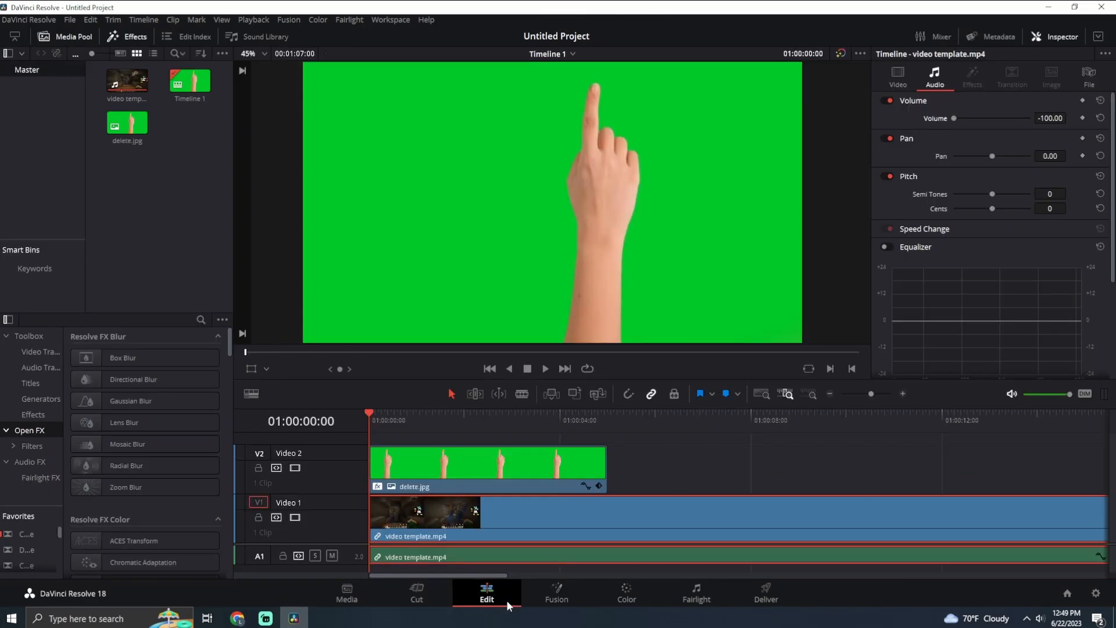
pyautogui.click(491, 462)
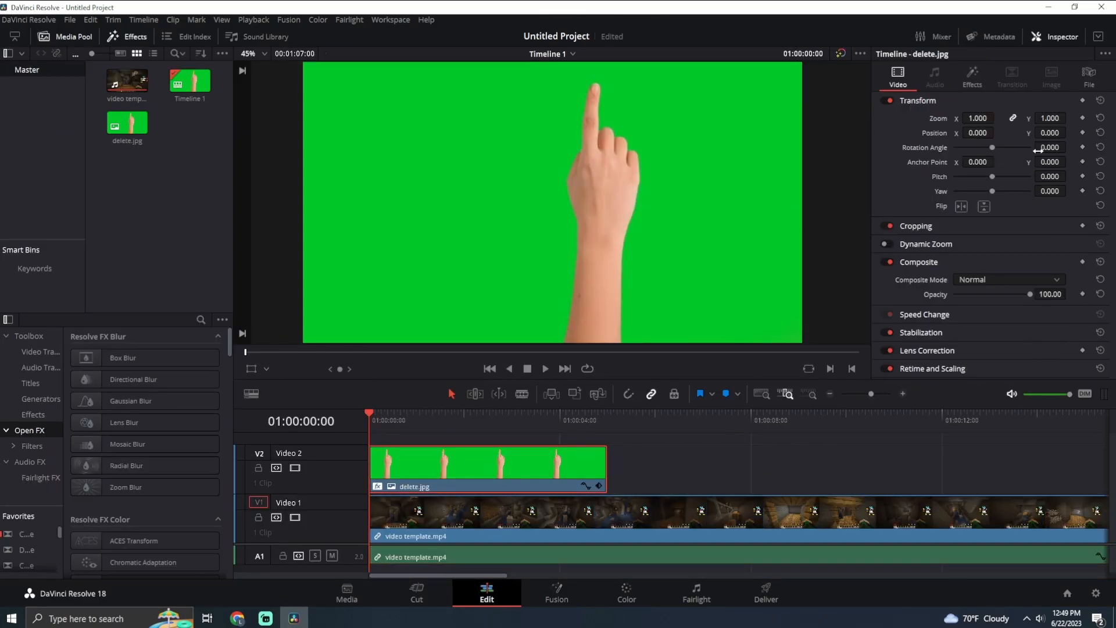
pyautogui.click(970, 81)
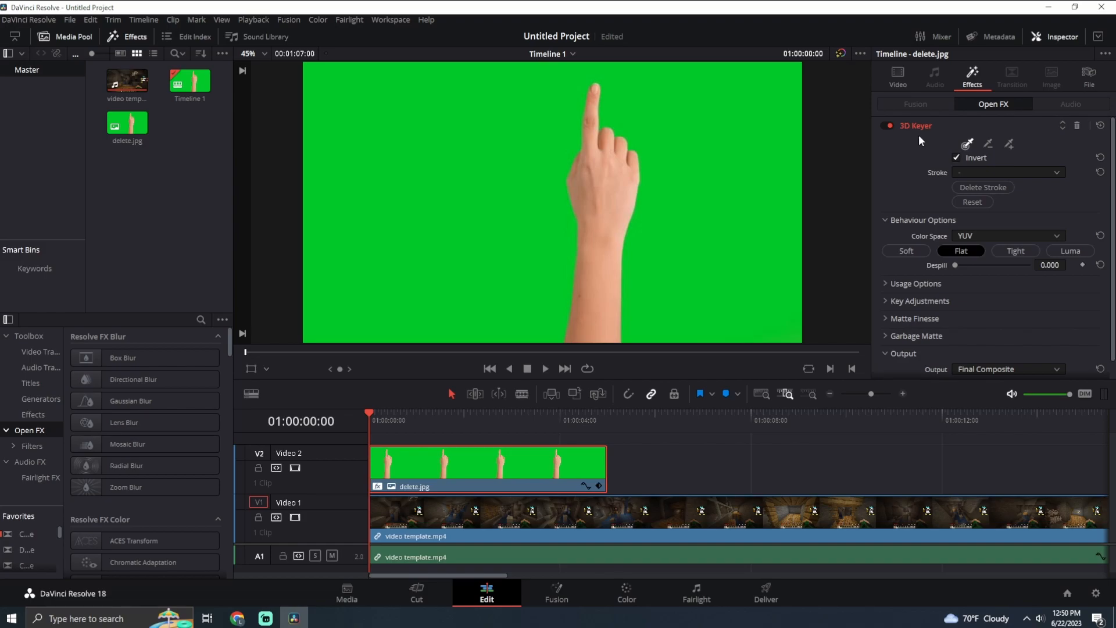
pyautogui.click(251, 370)
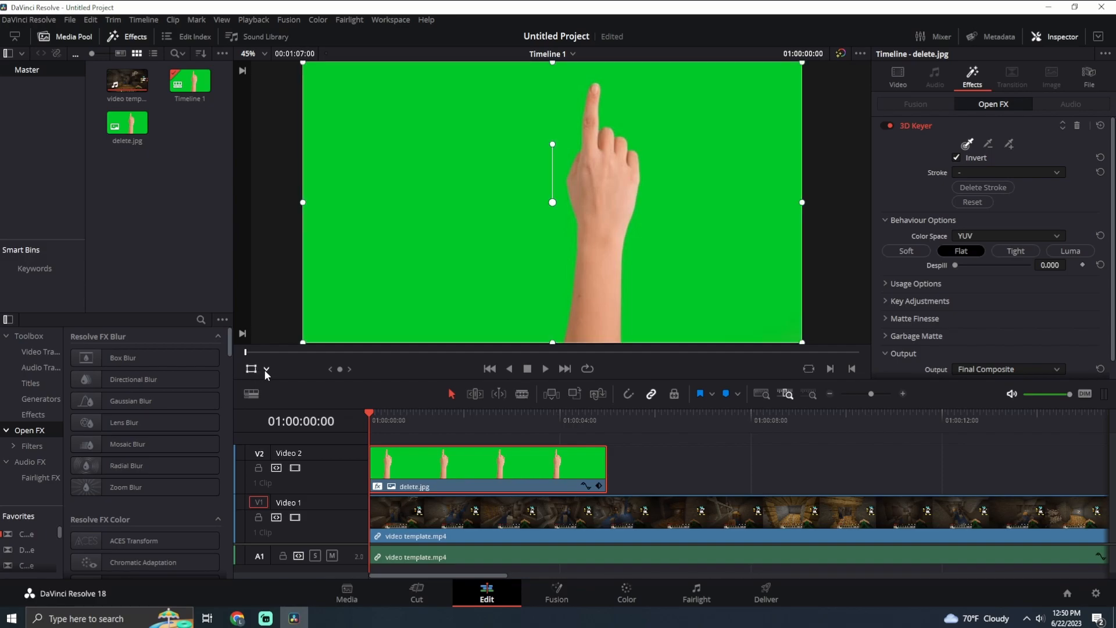
pyautogui.click(266, 370)
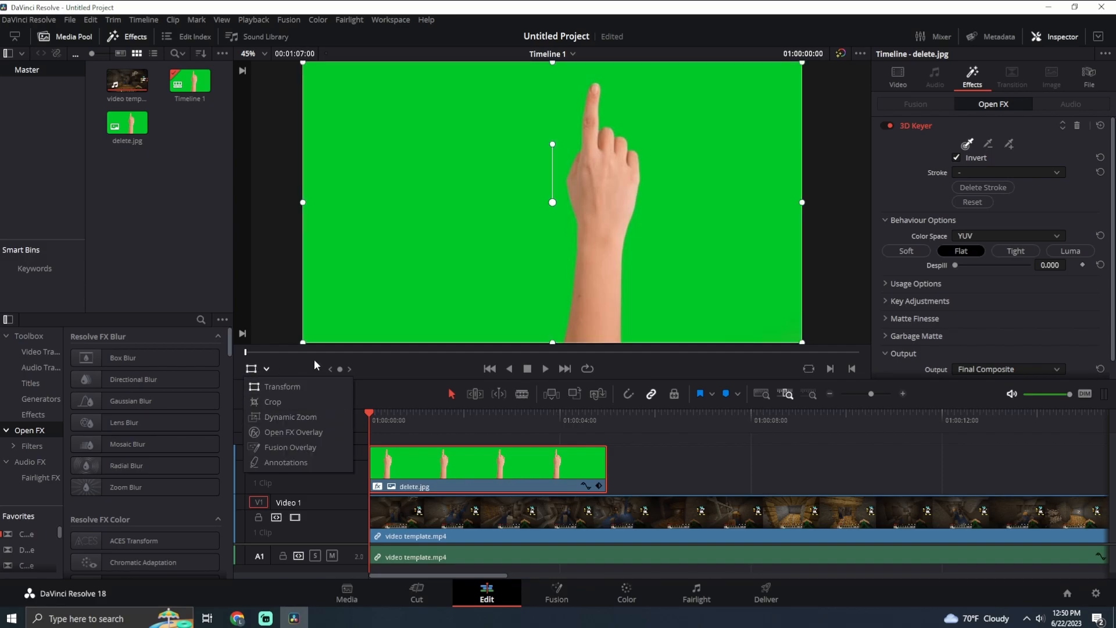
pyautogui.click(309, 433)
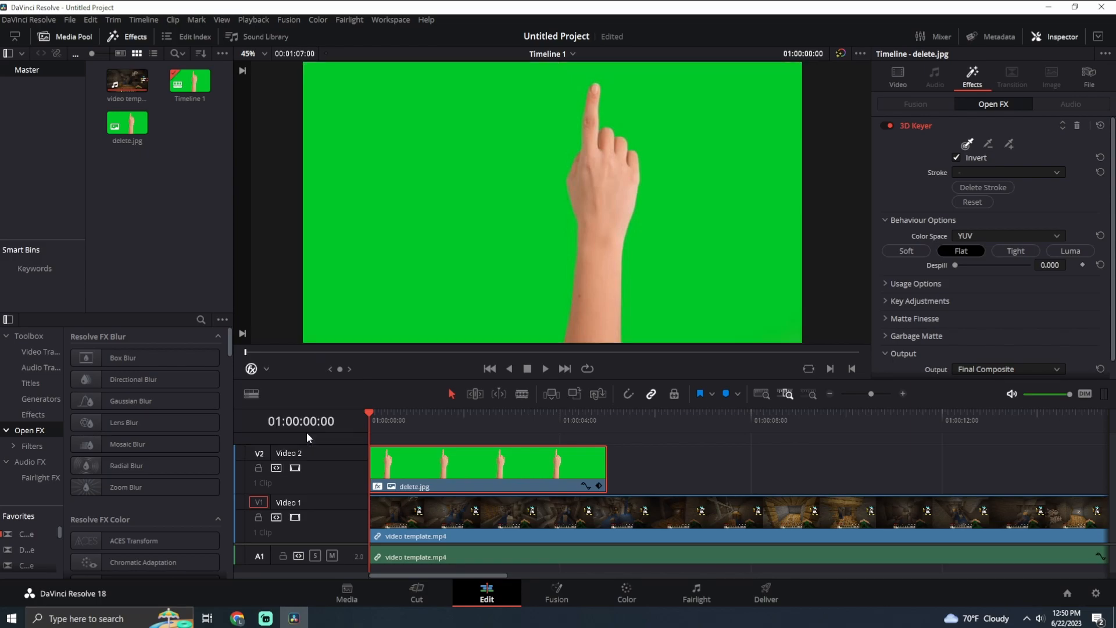
# Key out the green background around the hand with the 3D Keyer's Pick tool and set Despill to 1.000
pyautogui.click(968, 145)
pyautogui.click(716, 124)
pyautogui.moveTo(721, 143)
pyautogui.mouseDown()
pyautogui.moveTo(738, 249)
pyautogui.moveTo(761, 315)
pyautogui.moveTo(781, 322)
pyautogui.mouseUp()
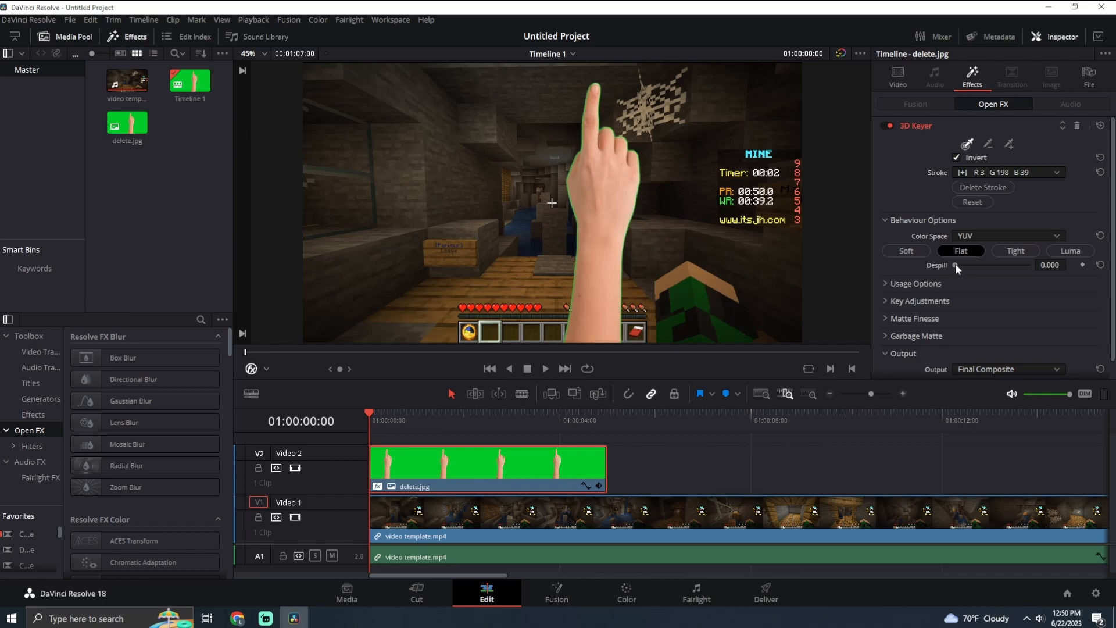
pyautogui.moveTo(954, 263); pyautogui.dragTo(1020, 263)
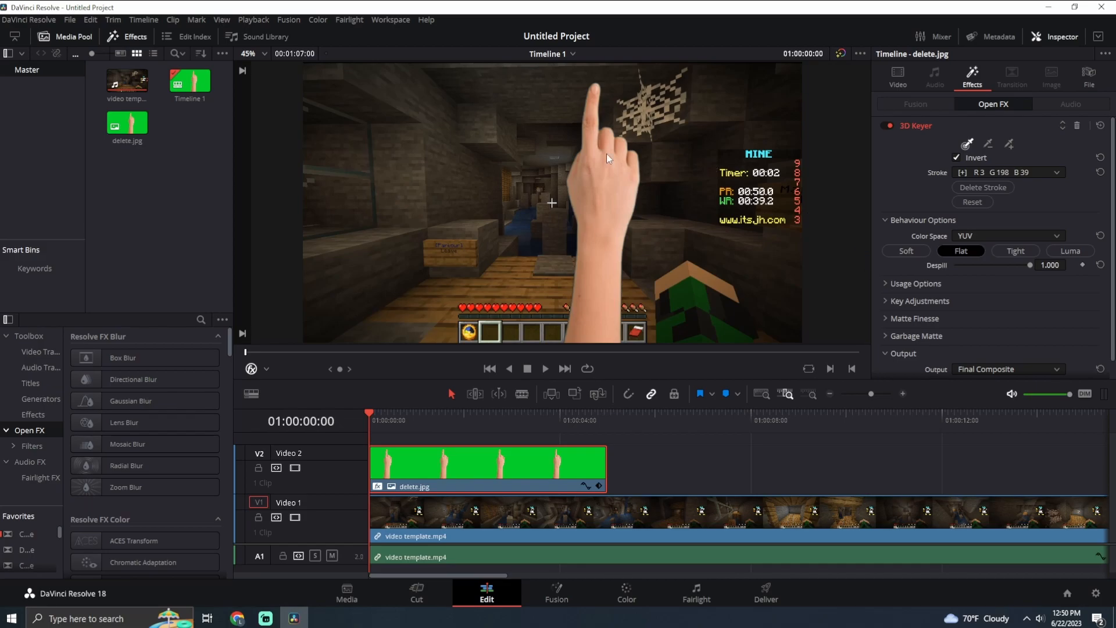
# Switch the viewer's on-screen controls to Transform and move the keyed hand right and slightly down in the frame
pyautogui.click(256, 369)
pyautogui.click(268, 374)
pyautogui.click(254, 370)
pyautogui.click(266, 370)
pyautogui.click(285, 386)
pyautogui.moveTo(479, 251); pyautogui.dragTo(612, 256)
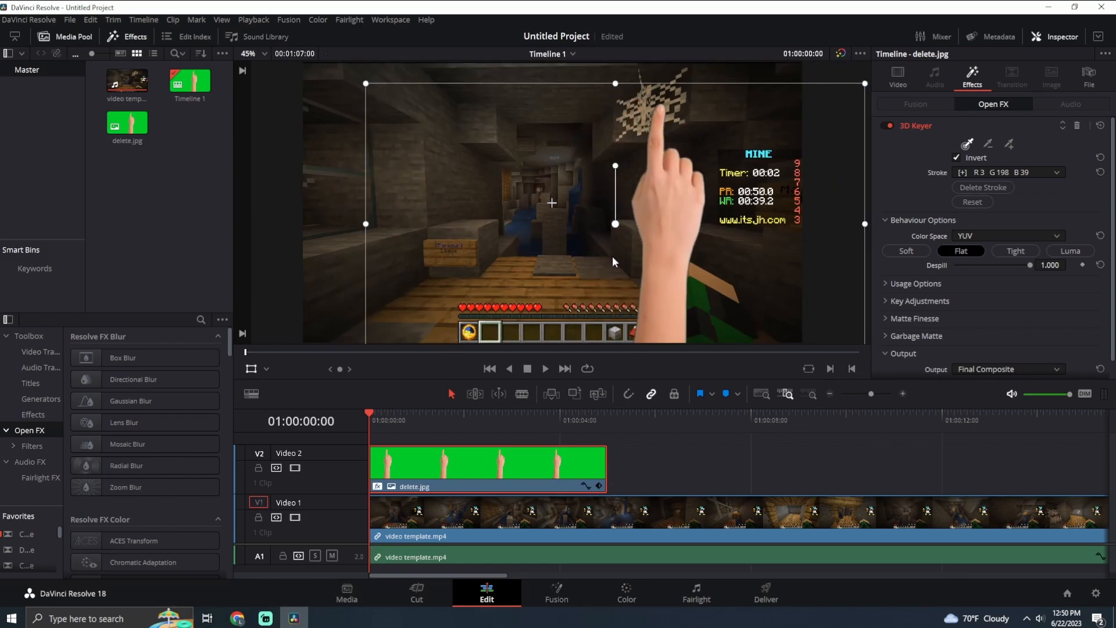
# Play back the keyed hand over the gameplay on the Cut page and return to the start of the timeline
pyautogui.click(401, 589)
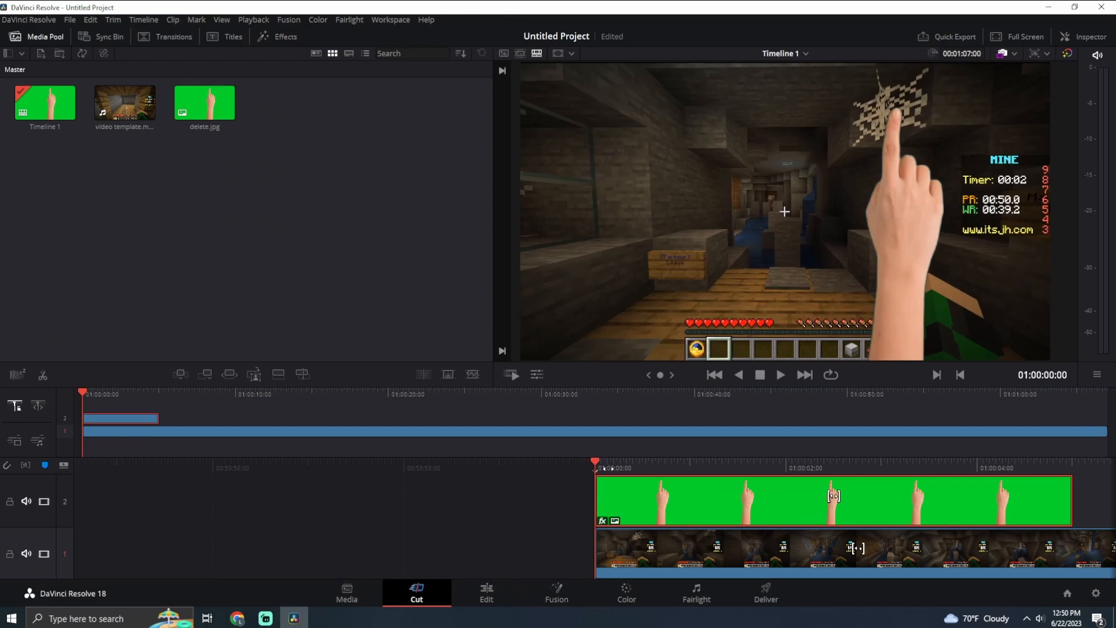
pyautogui.click(781, 374)
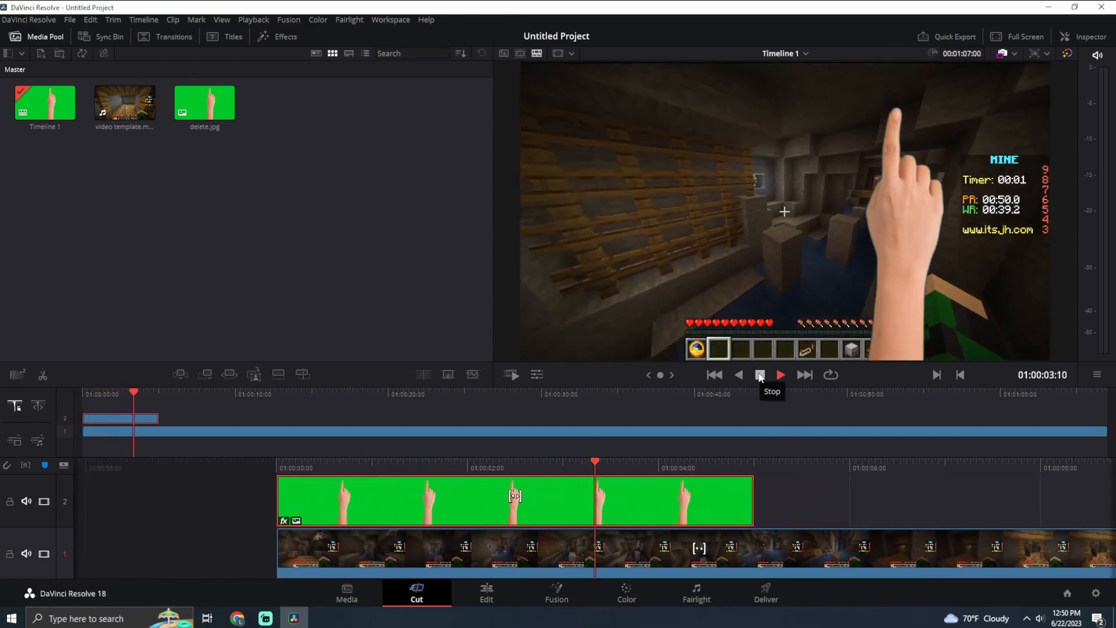
pyautogui.click(760, 375)
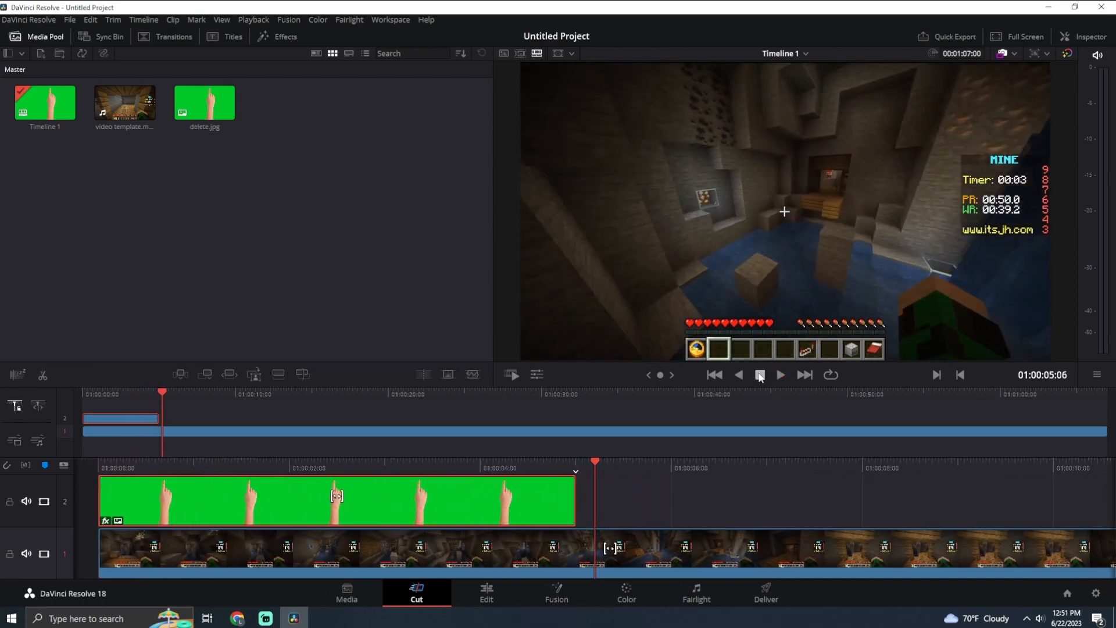
pyautogui.press('Home')
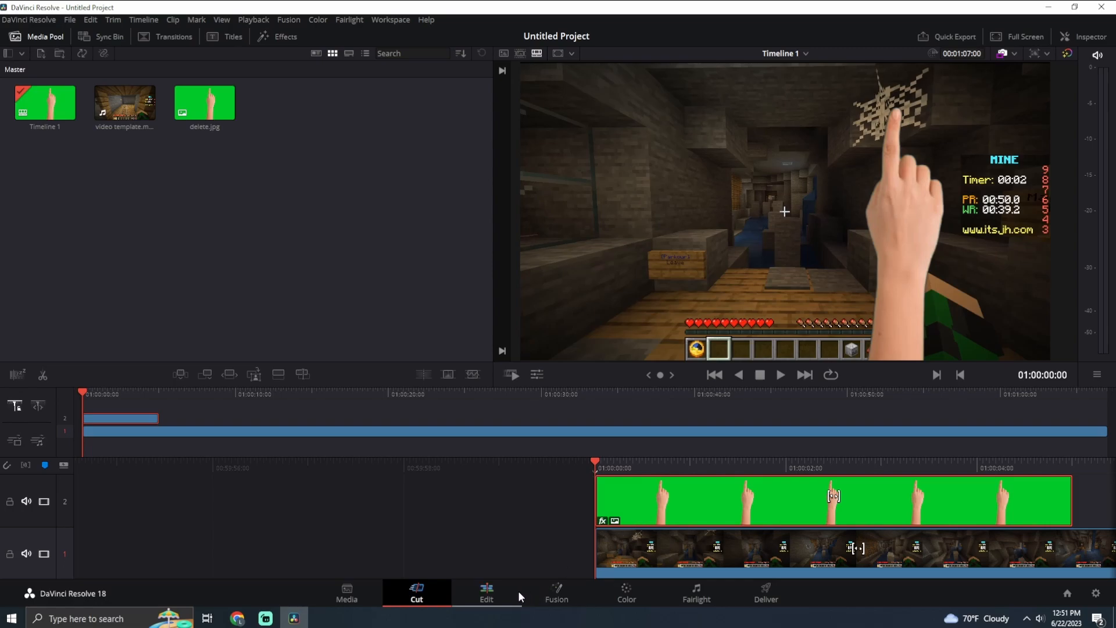
# Undo the hand clip's repositioning, keying and 3D Keyer effect
pyautogui.hotkey('ctrl', 'z')
pyautogui.hotkey('ctrl', 'z')
pyautogui.hotkey('ctrl', 'z')
pyautogui.hotkey('ctrl', 'z')
pyautogui.hotkey('ctrl', 'z')
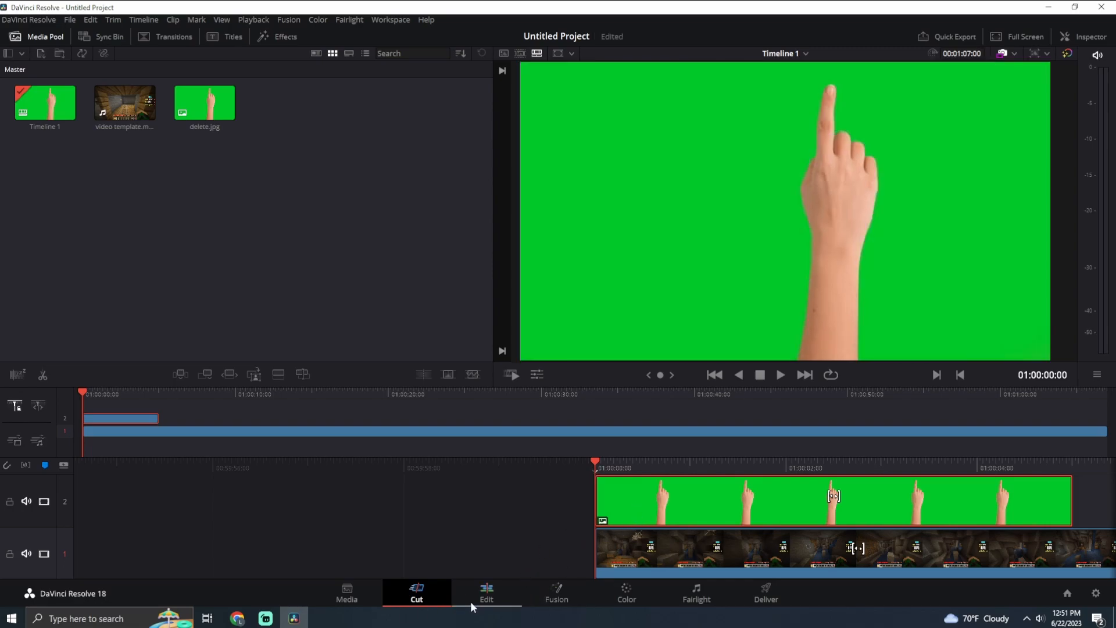
pyautogui.click(469, 601)
pyautogui.click(442, 588)
pyautogui.click(476, 598)
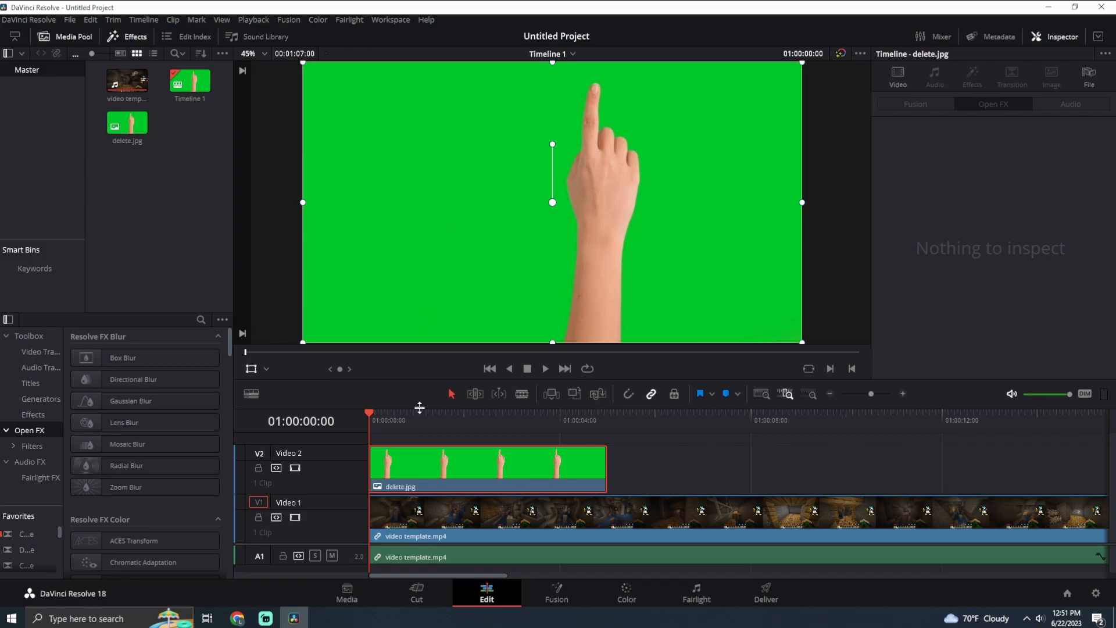
pyautogui.click(422, 581)
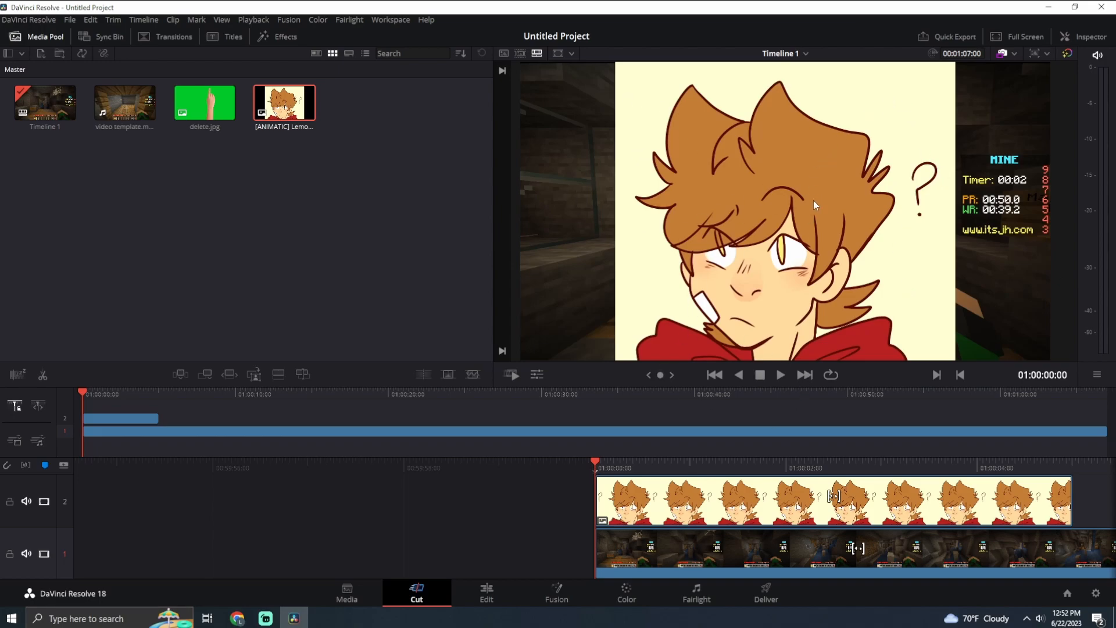
# On the Edit page, search the effects for "3d" and apply 3D Keyer to the [ANIMATIC] screenshot clip on Video 2
pyautogui.click(487, 593)
pyautogui.click(557, 465)
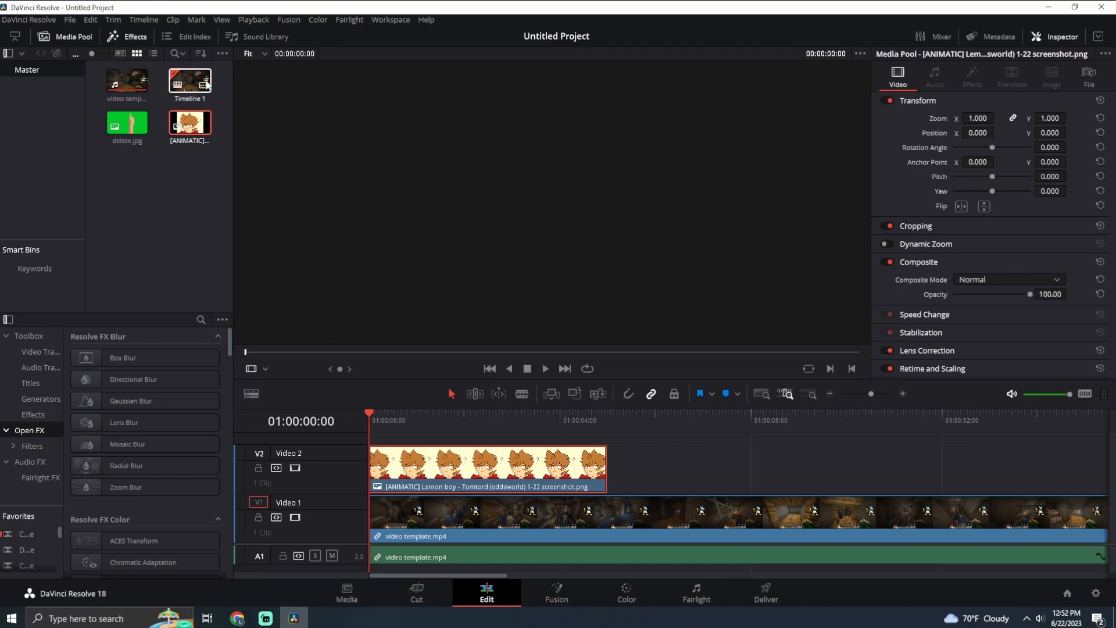
pyautogui.click(469, 464)
pyautogui.click(201, 320)
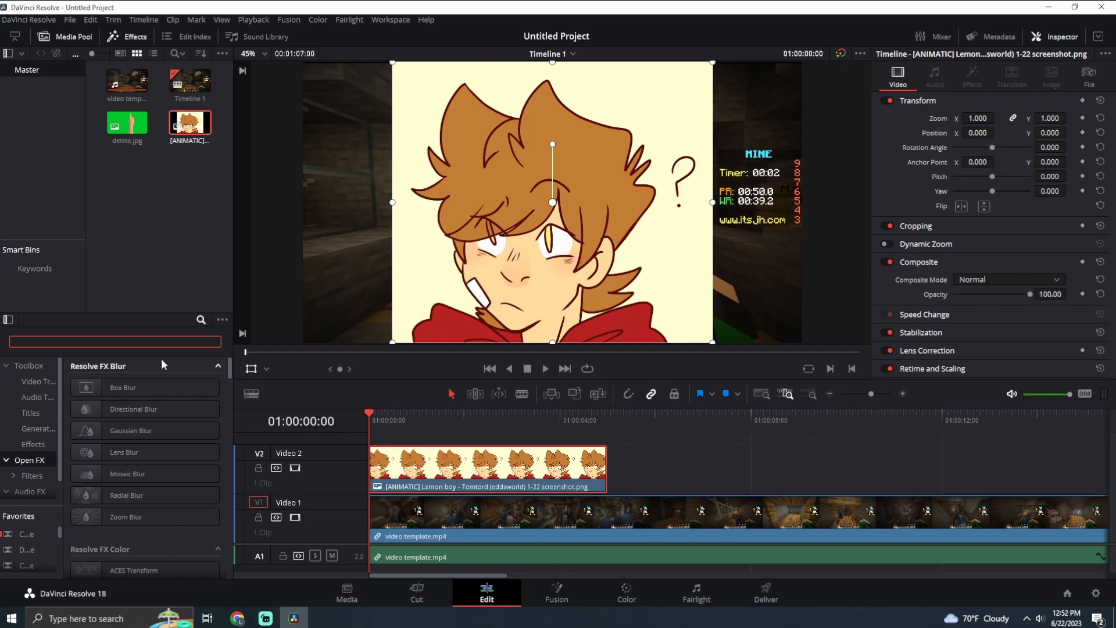
pyautogui.write('3d')
pyautogui.moveTo(140, 387); pyautogui.dragTo(474, 465)
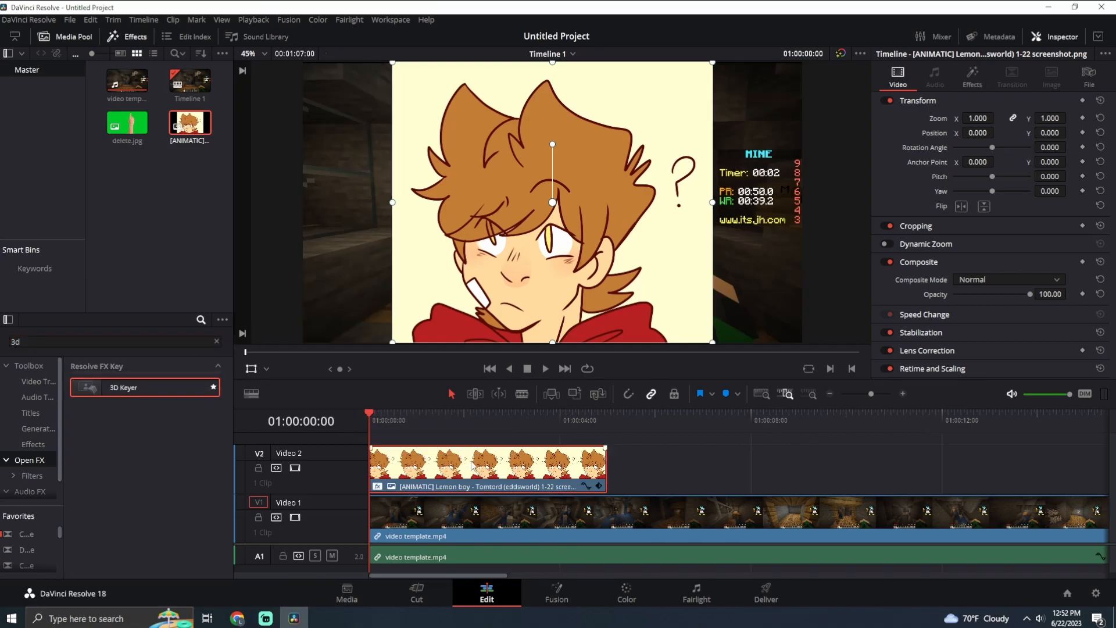
# Enable Open FX Overlay in the viewer and sample the drawing's cream background with the 3D Keyer's Pick tool
pyautogui.click(267, 369)
pyautogui.click(302, 429)
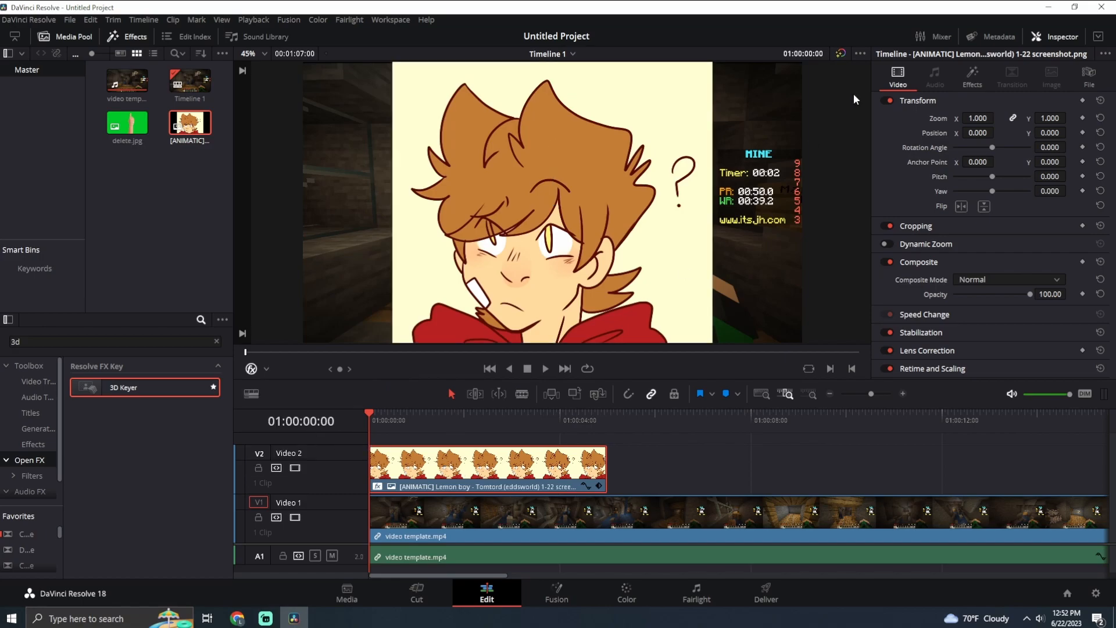
pyautogui.click(972, 76)
pyautogui.click(967, 145)
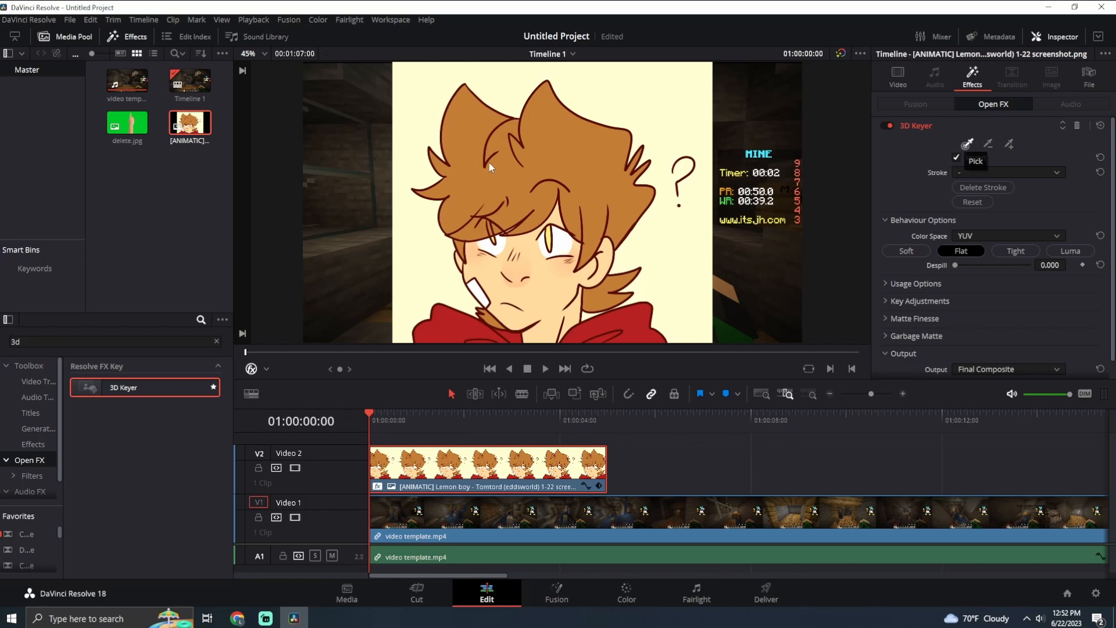
pyautogui.moveTo(662, 96); pyautogui.dragTo(658, 92)
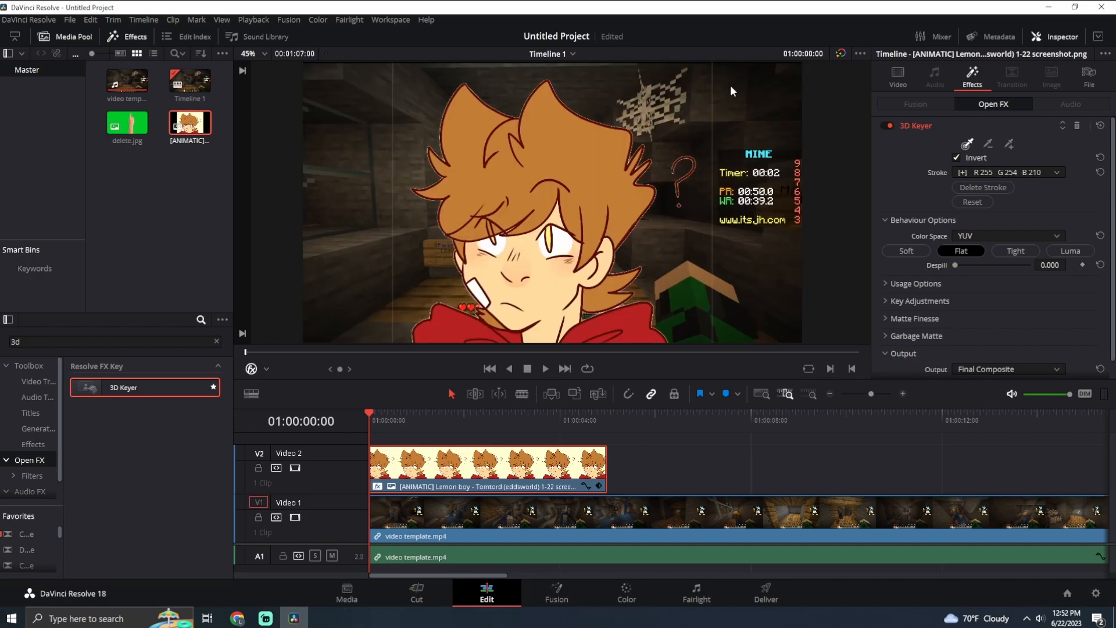
# Try adjusting the 3D Keyer's Despill on the drawing, returning it to 0.000, and save the project
pyautogui.hotkey('ctrl', 's')
pyautogui.moveTo(957, 267); pyautogui.dragTo(998, 265)
pyautogui.moveTo(1065, 277); pyautogui.dragTo(664, 274)
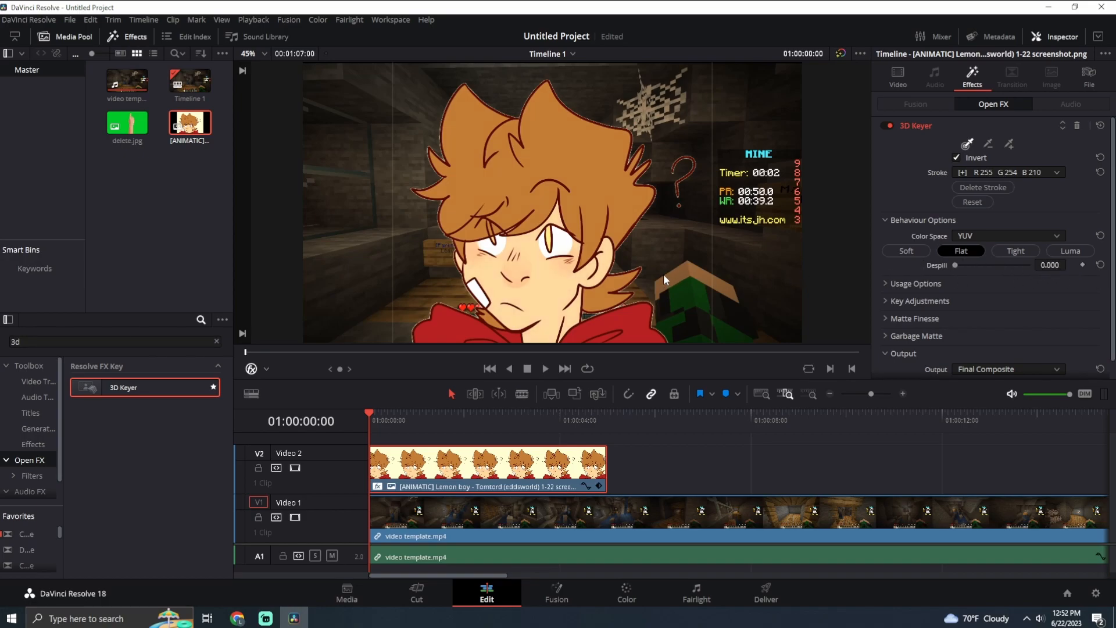
pyautogui.click(899, 86)
pyautogui.hotkey('ctrl', 's')
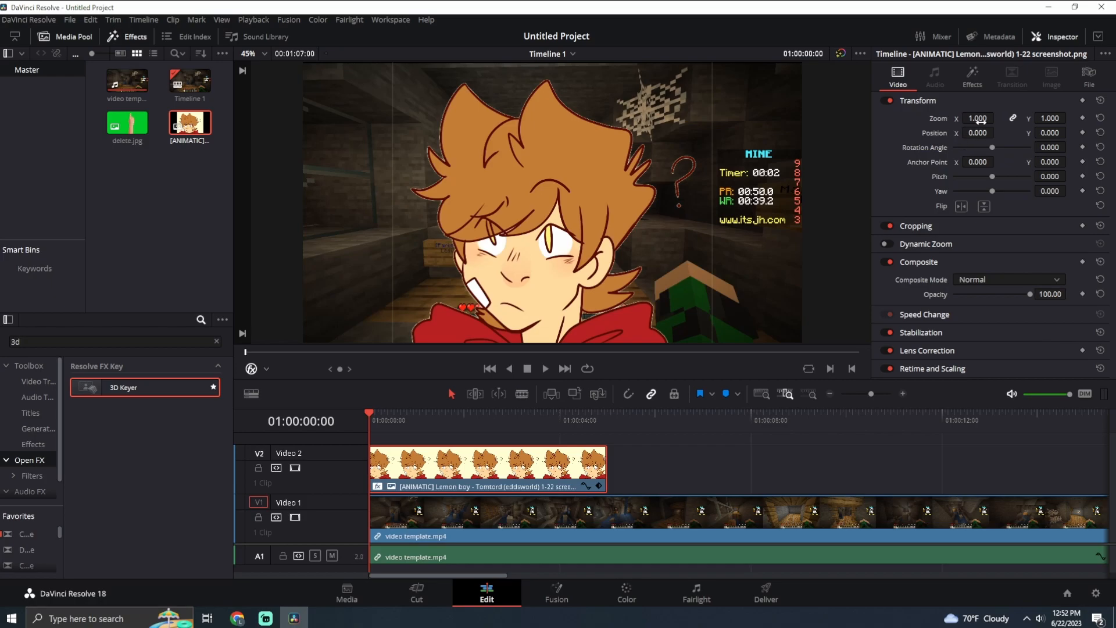
# Try resampling the key colour near the edge of the drawing's background, and reset the 3D Keyer's strokes
pyautogui.click(972, 78)
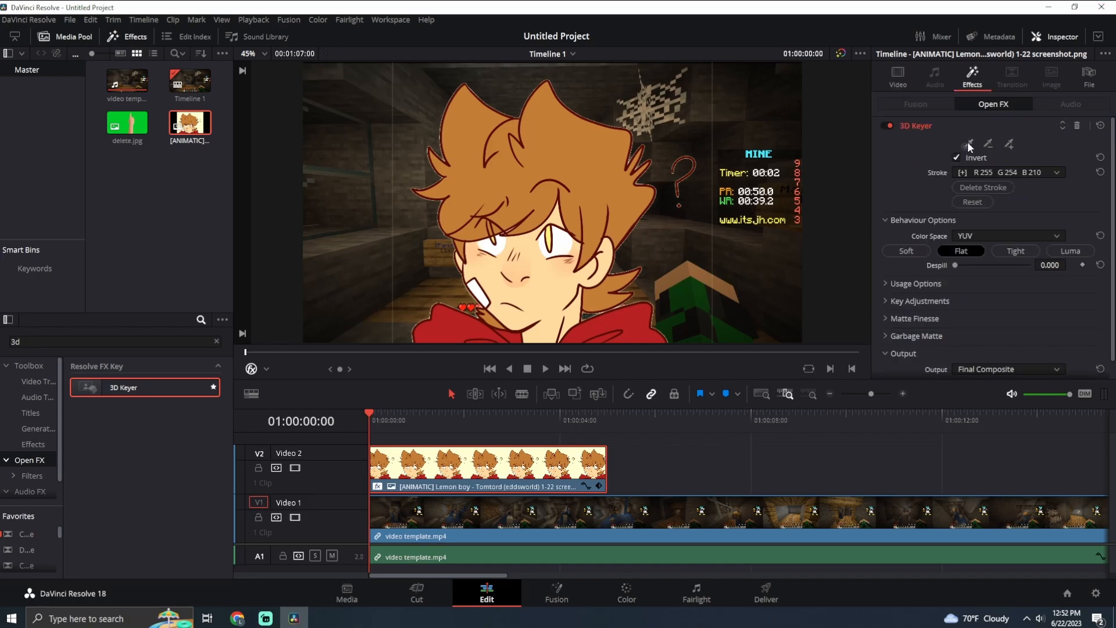
pyautogui.moveTo(703, 107); pyautogui.dragTo(721, 111)
pyautogui.click(953, 251)
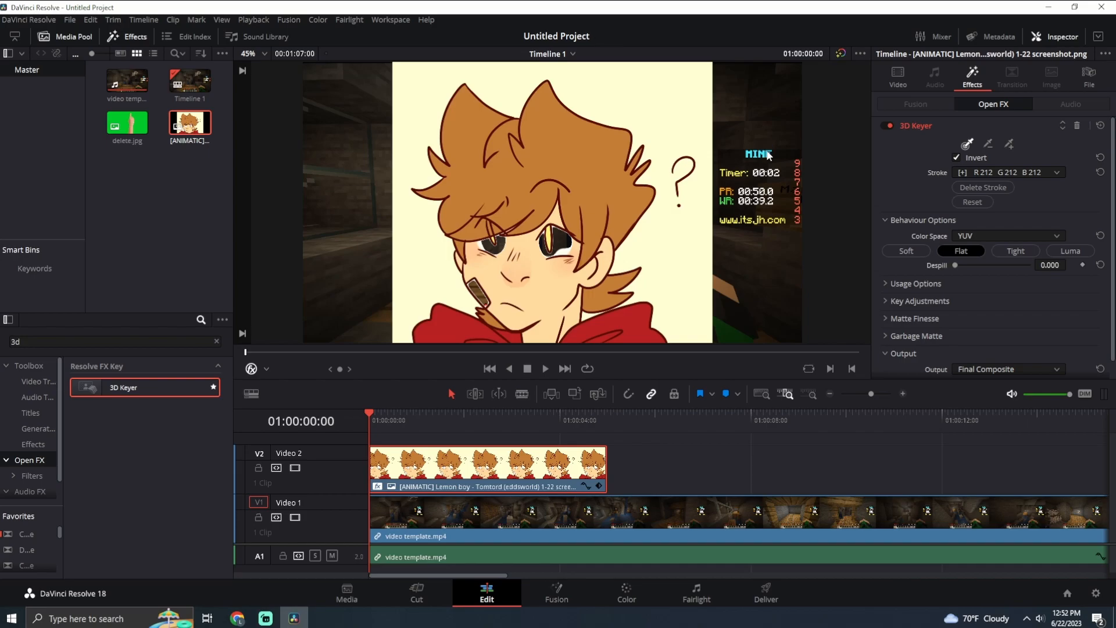
pyautogui.click(972, 202)
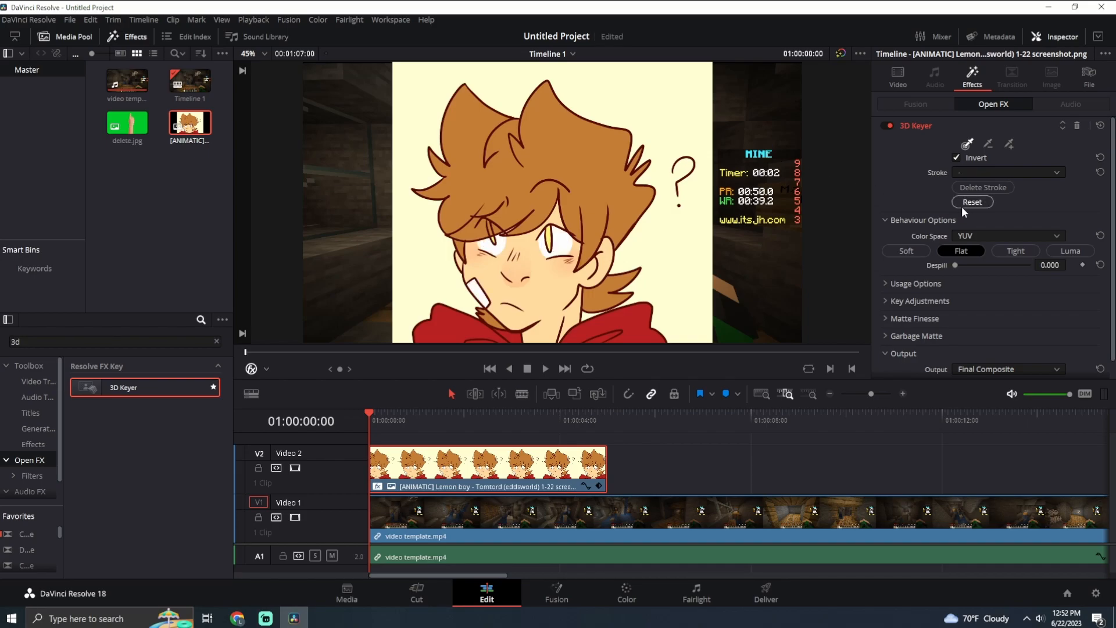
# Sample the cream background above the question mark again with the 3D Keyer and test the Despill amount
pyautogui.click(967, 143)
pyautogui.moveTo(691, 103); pyautogui.dragTo(718, 100)
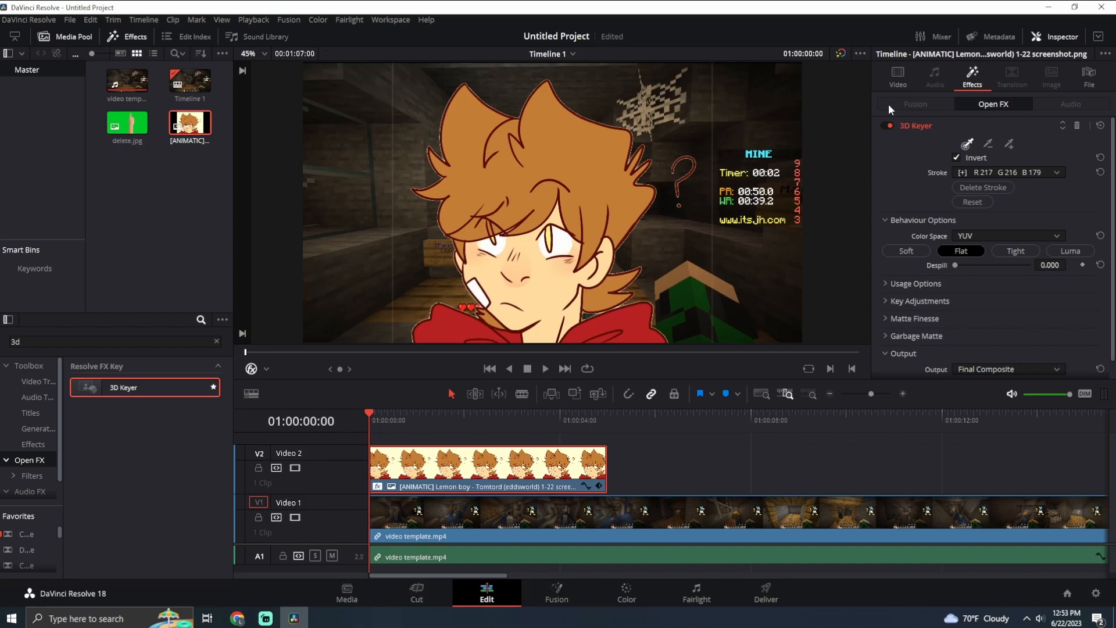
pyautogui.moveTo(955, 265); pyautogui.dragTo(719, 260)
pyautogui.moveTo(957, 264); pyautogui.dragTo(793, 289)
# Set the keyed drawing's Zoom to 1.040, save the project, and return to the Cut page
pyautogui.click(901, 71)
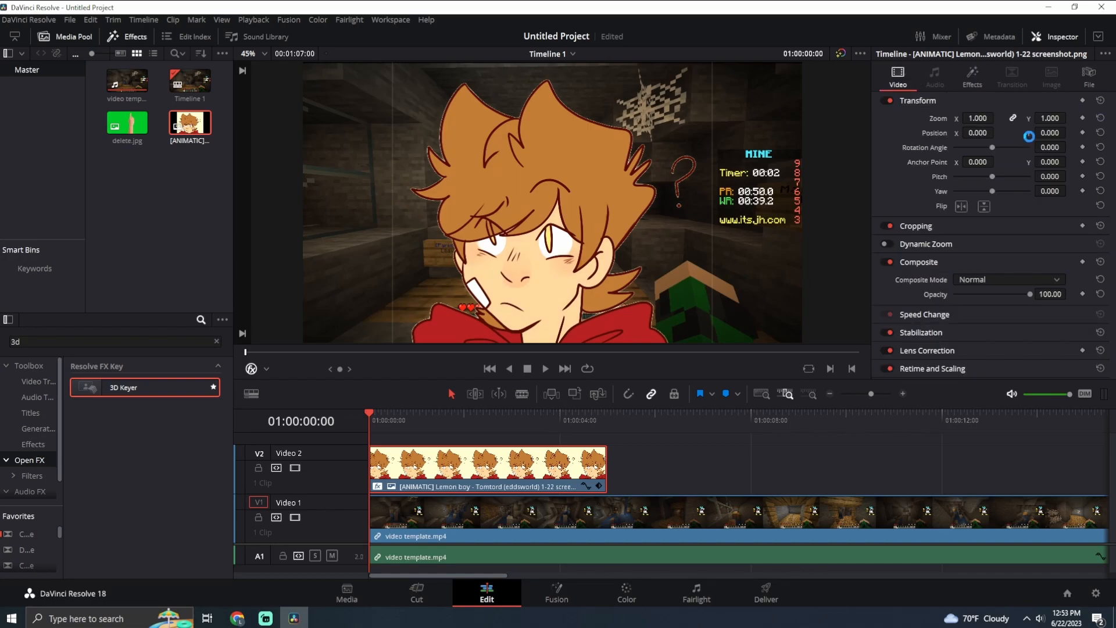
pyautogui.moveTo(978, 118); pyautogui.dragTo(997, 118)
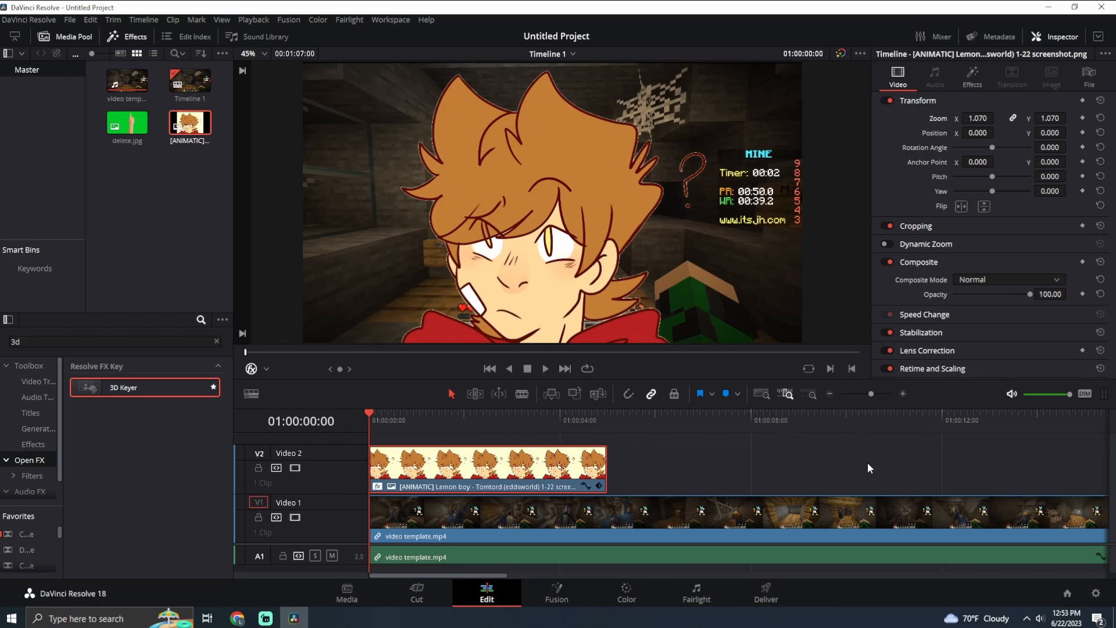
pyautogui.moveTo(978, 118); pyautogui.dragTo(998, 118)
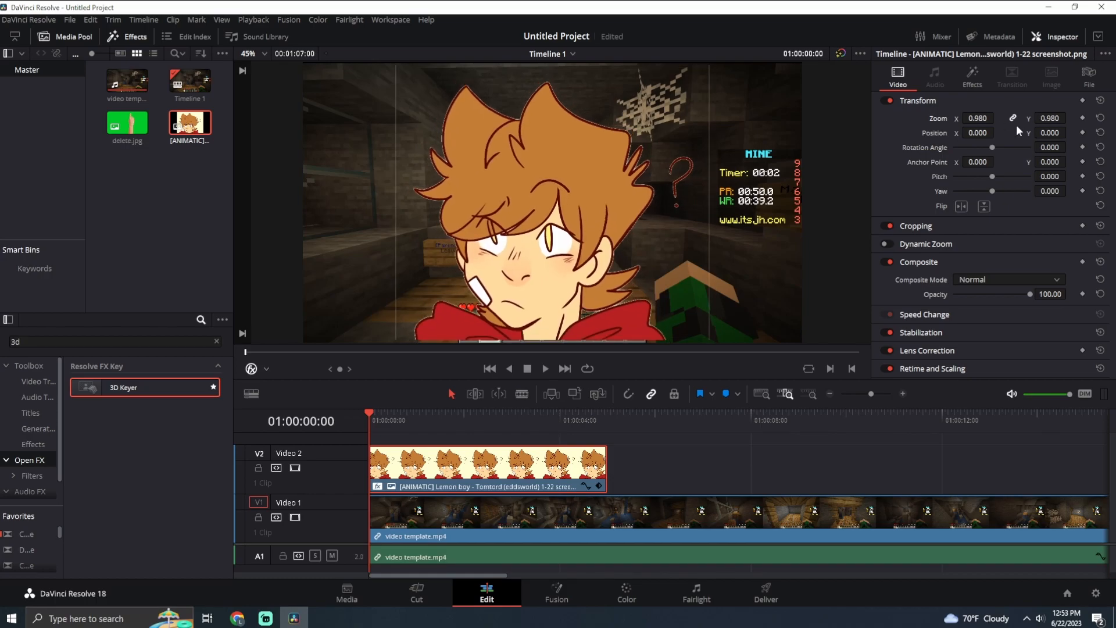
pyautogui.hotkey('ctrl', 's')
pyautogui.moveTo(999, 118)
pyautogui.mouseDown()
pyautogui.moveTo(981, 119)
pyautogui.moveTo(993, 117)
pyautogui.mouseUp()
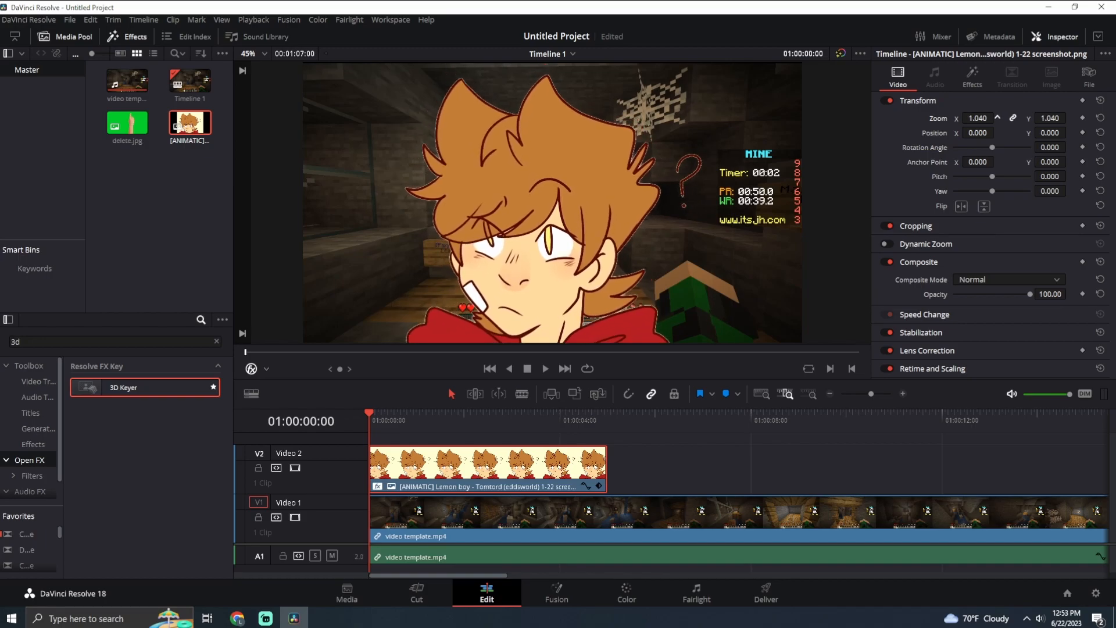
pyautogui.hotkey('ctrl', 's')
pyautogui.click(413, 597)
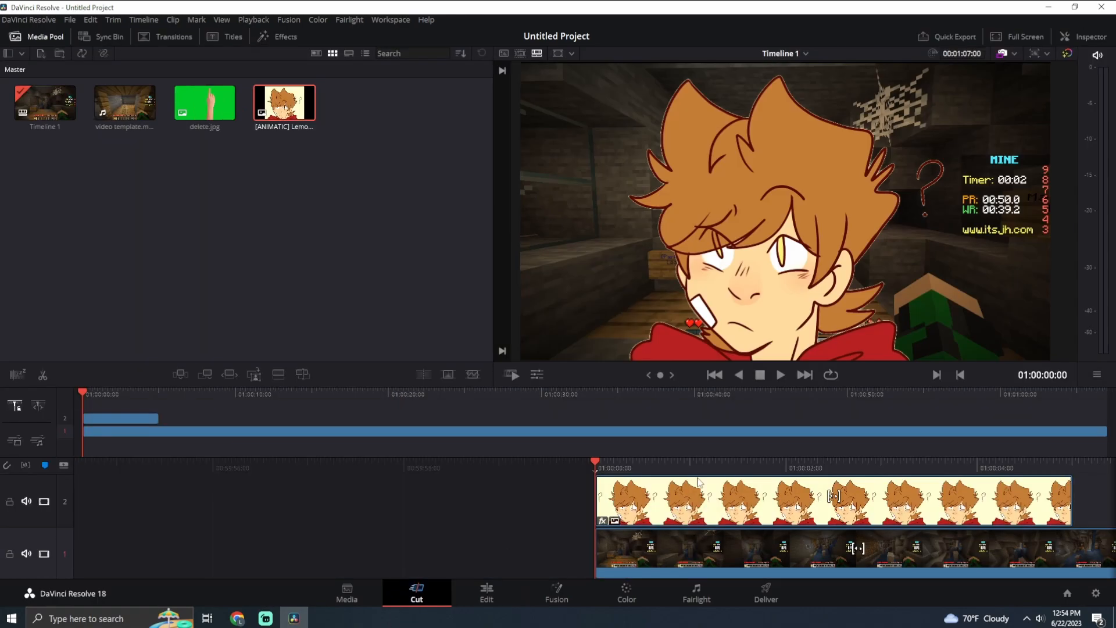